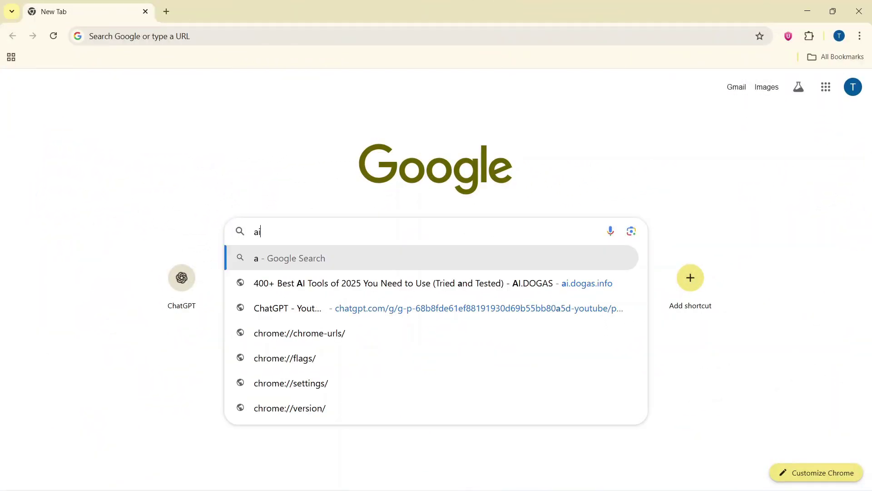
Step: Enter the address ai.dogas.info in Chrome's new-tab search box
type(".doga")
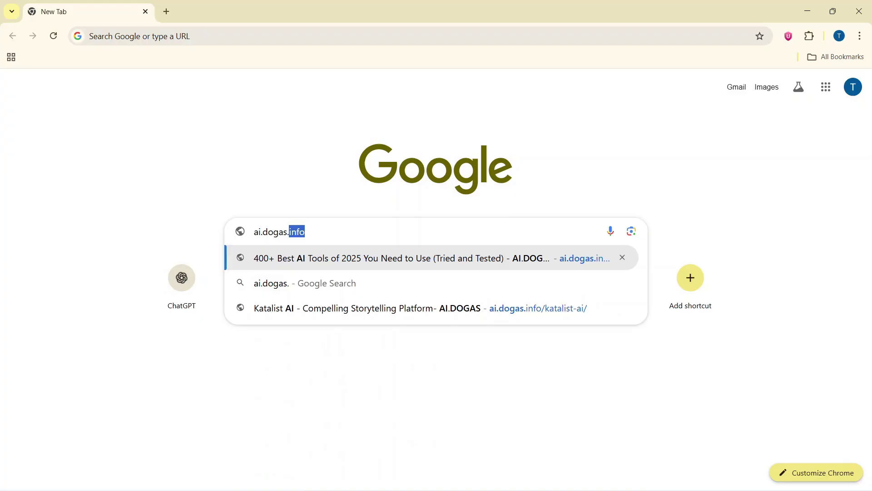
type("s.inf")
Step: Load the ai.dogas.info site and scroll through its homepage
key("Return")
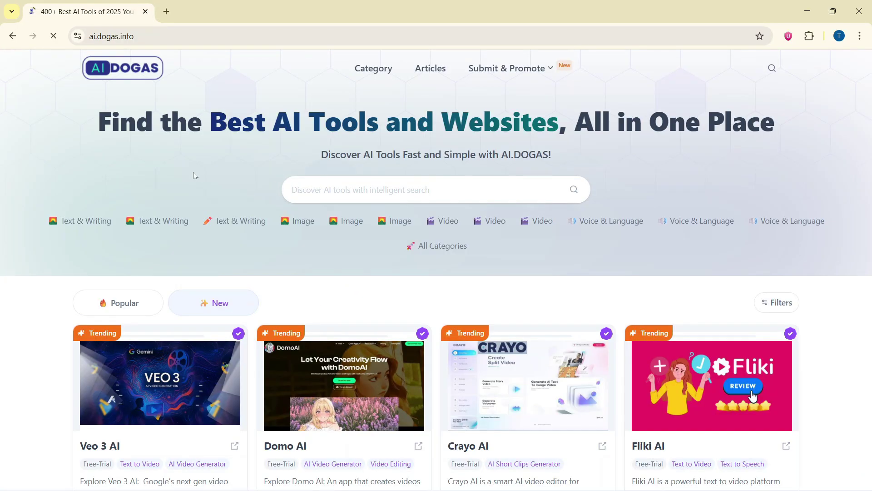
scroll(254, 205, "down", 6)
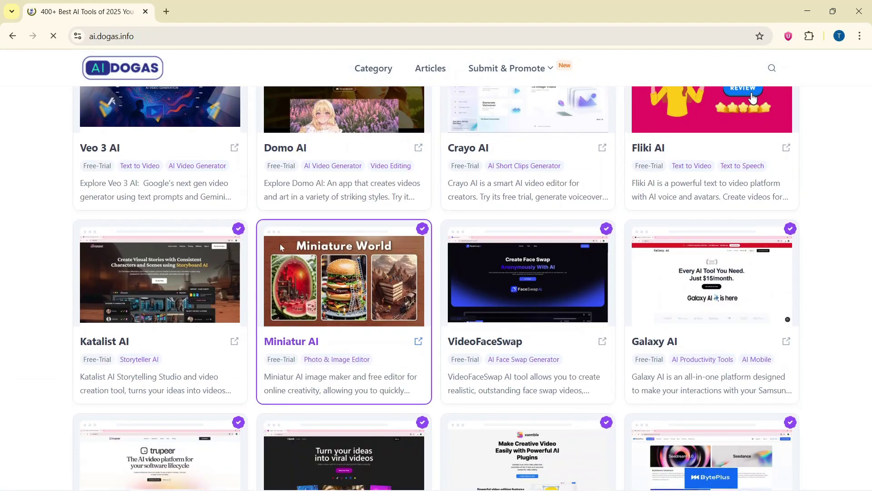
scroll(327, 263, "down", 2)
scroll(409, 291, "down", 7)
scroll(417, 300, "up", 12)
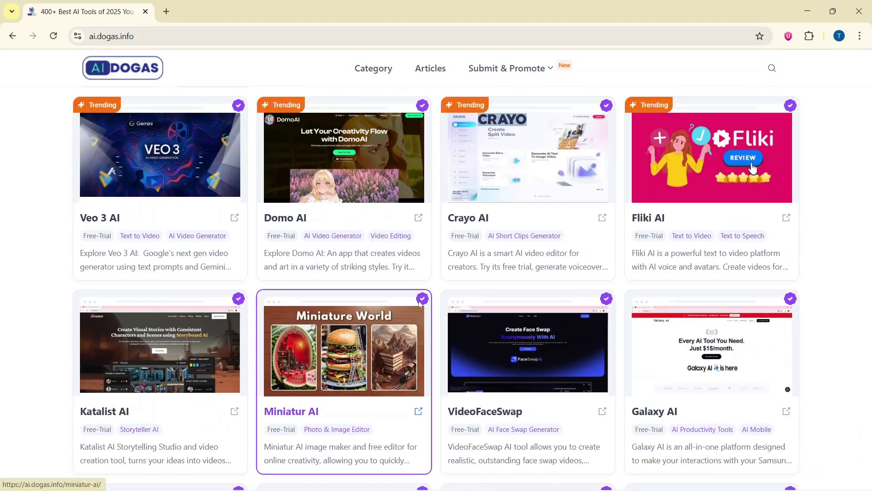
scroll(415, 292, "up", 4)
Step: Search the directory for 'katalist' and open the Katalist AI website from its listing
left_click(372, 190)
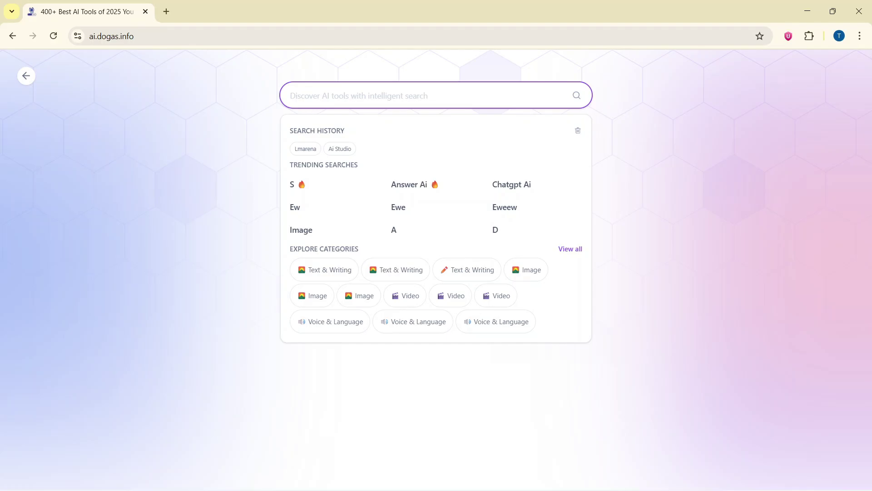
type("katalist")
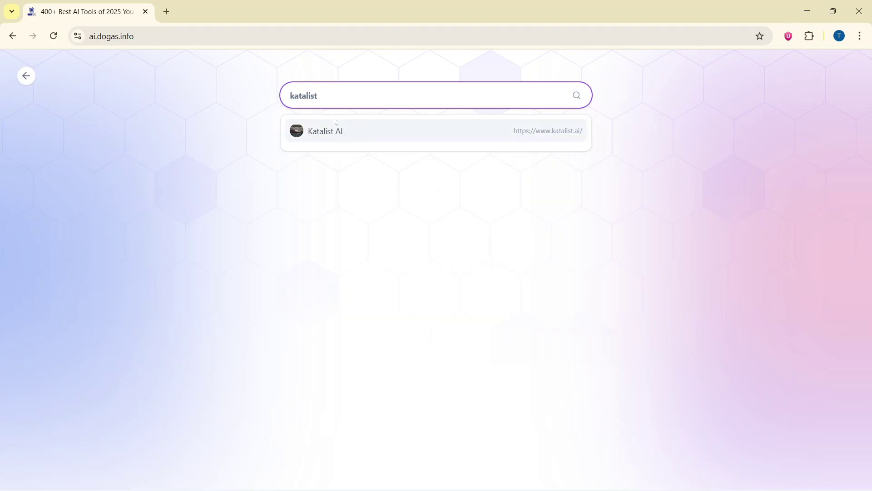
left_click(333, 131)
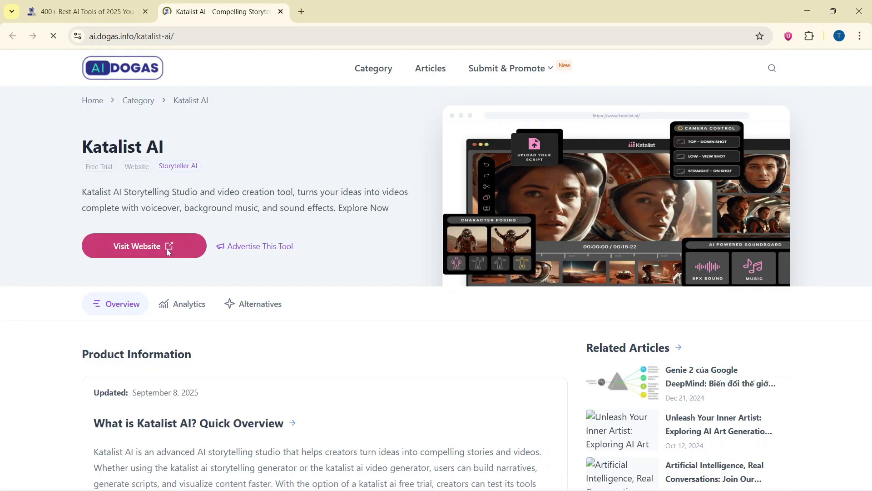
left_click(169, 253)
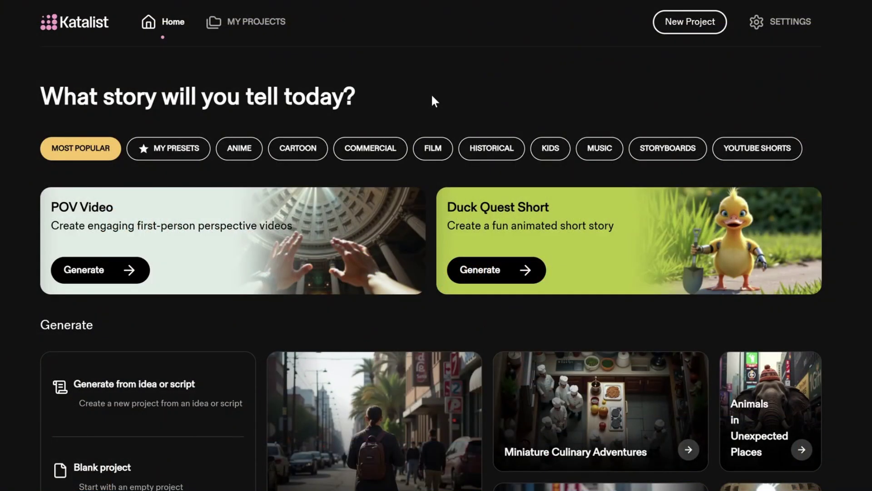
Step: Browse the Anime, Cartoon and Film template filters, then return to Most Popular
scroll(417, 233, "down", 5)
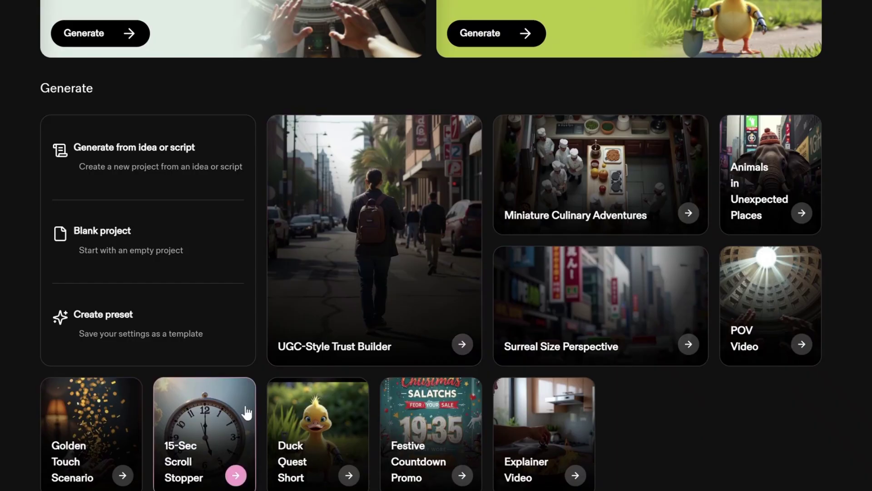
scroll(462, 467, "up", 5)
left_click(242, 153)
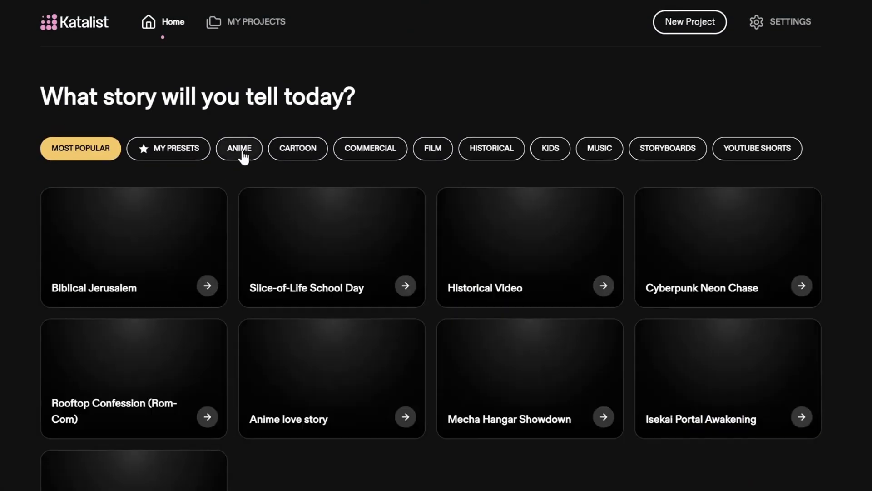
left_click(316, 158)
left_click(429, 157)
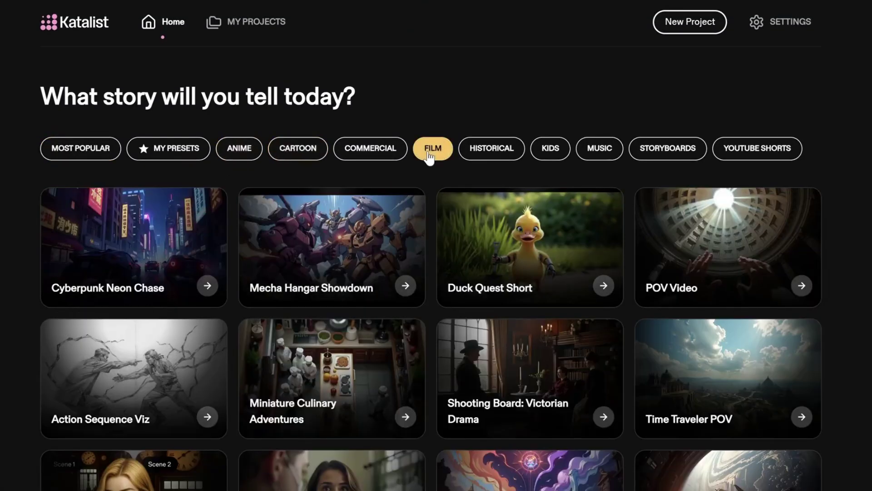
left_click(109, 156)
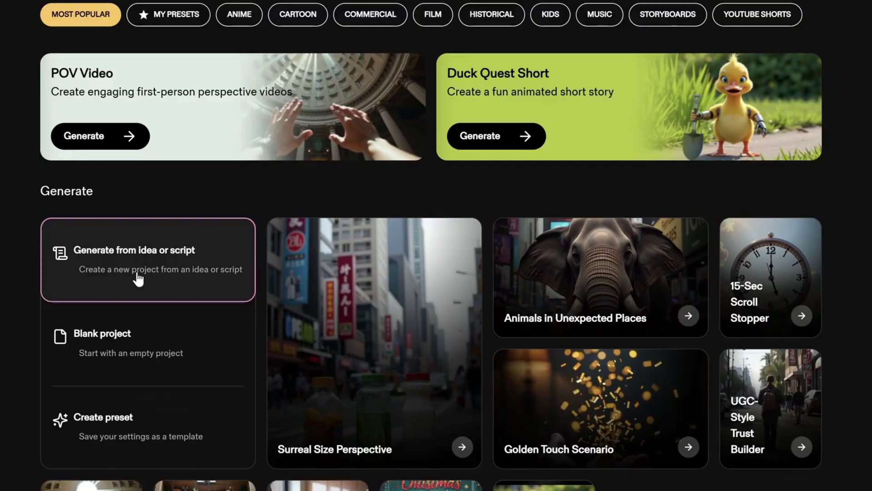
Step: Enter the family-searching-for-survivors story idea, keep 10 scenes, and generate the script
left_click(320, 281)
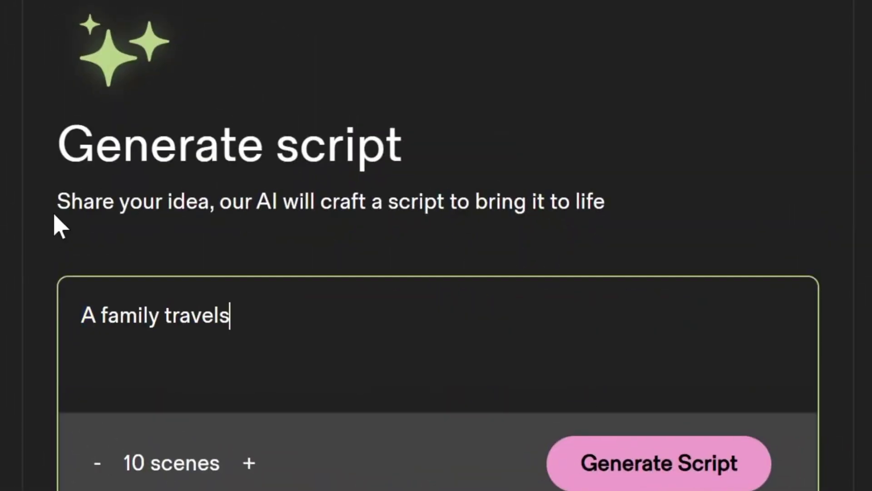
type(" city, searching for survivors after a widespread virus outbreak")
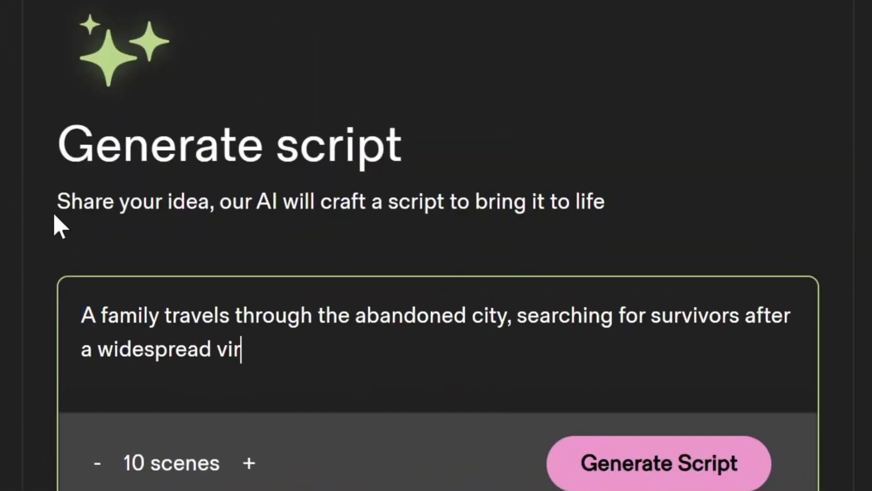
left_click(249, 462)
left_click(249, 463)
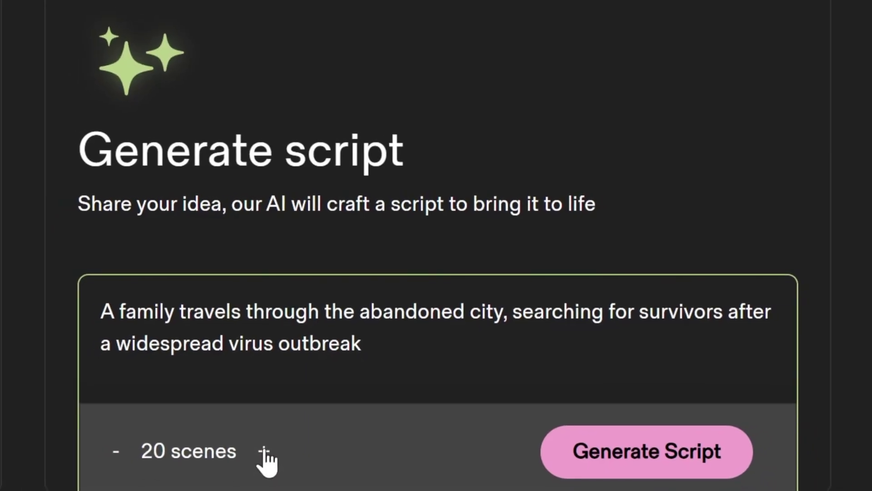
left_click(249, 463)
left_click(249, 463)
left_click(249, 462)
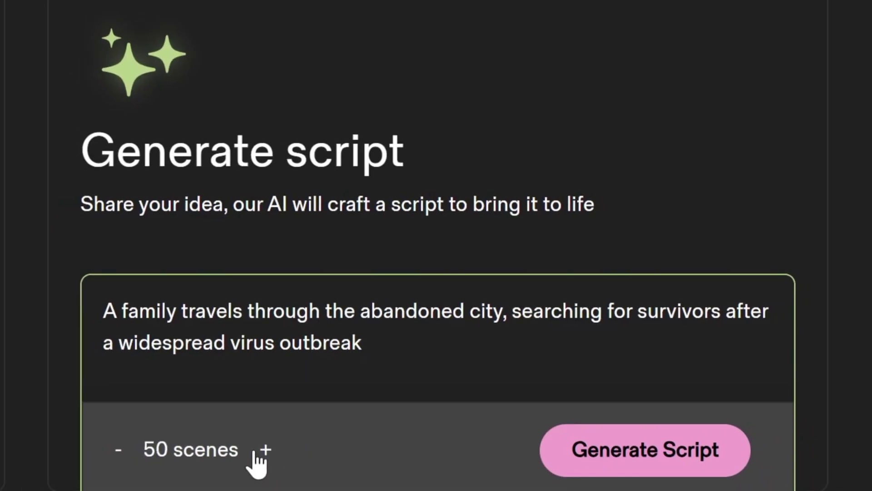
left_click(117, 458)
left_click(117, 458)
left_click(117, 459)
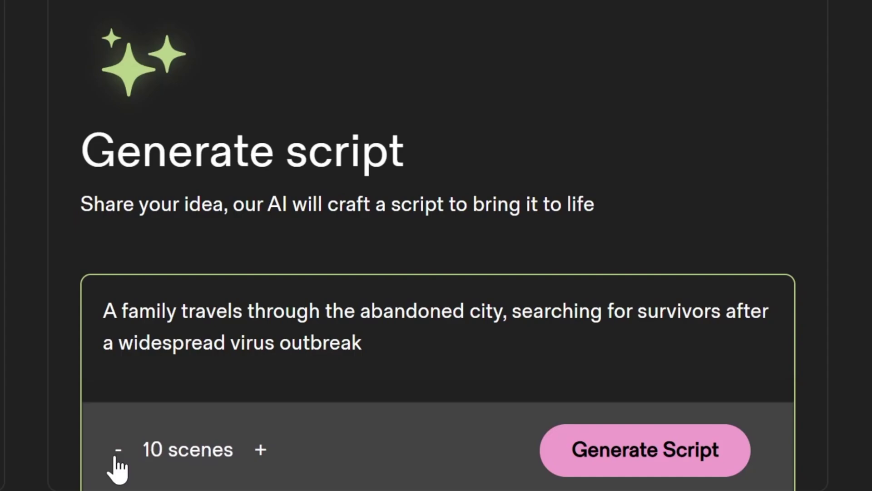
left_click(117, 459)
left_click(249, 461)
left_click(625, 459)
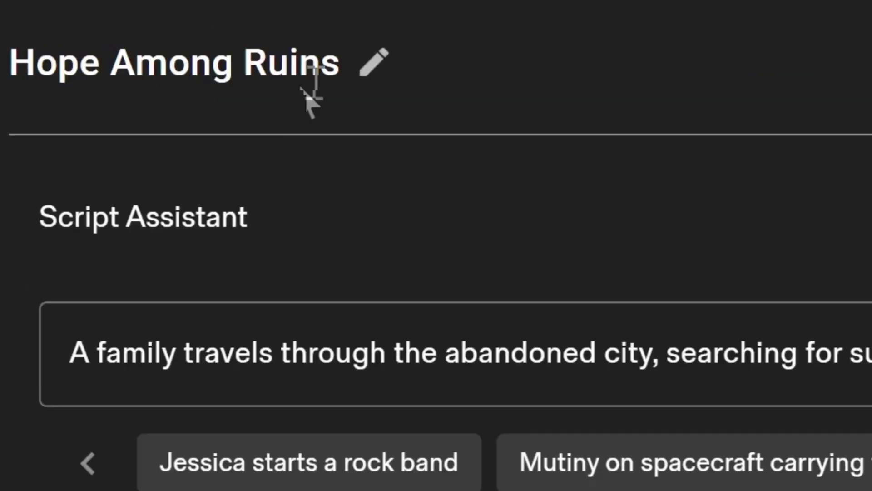
left_click(385, 64)
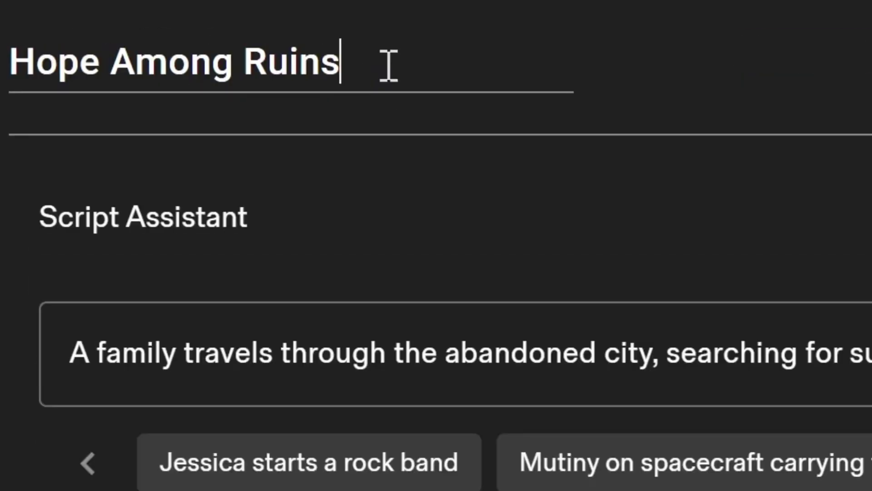
left_click(755, 88)
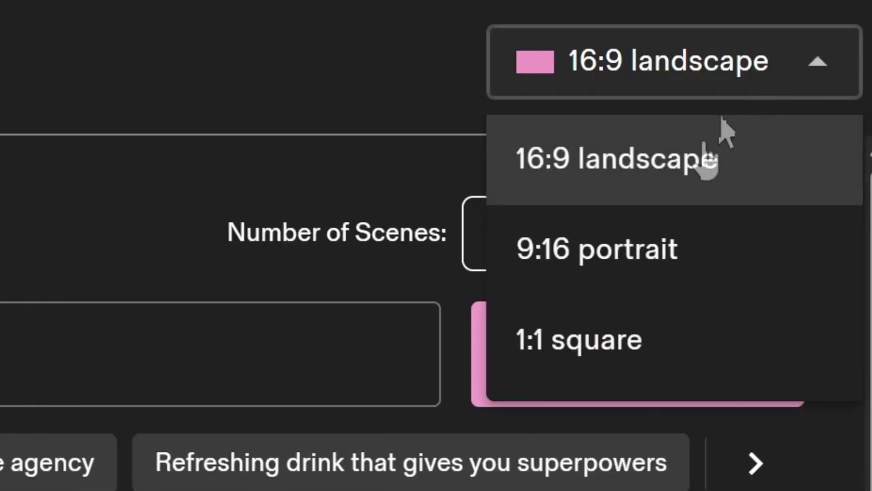
left_click(648, 166)
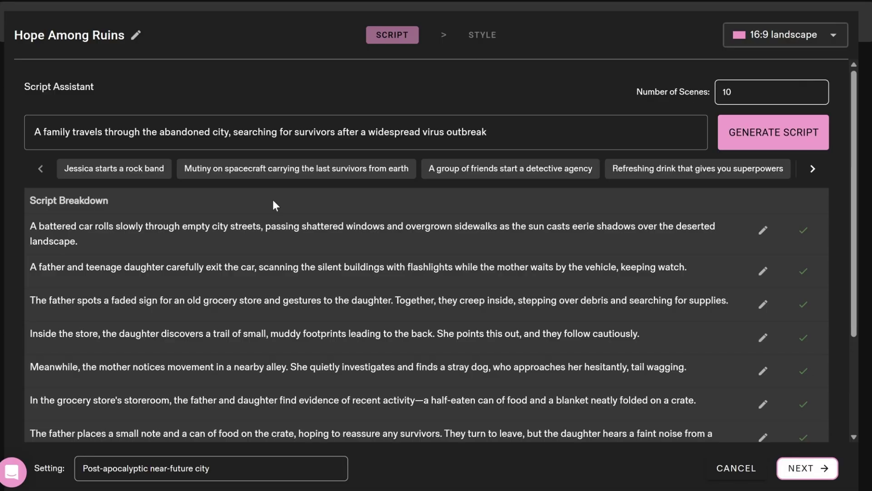
scroll(274, 206, "down", 3)
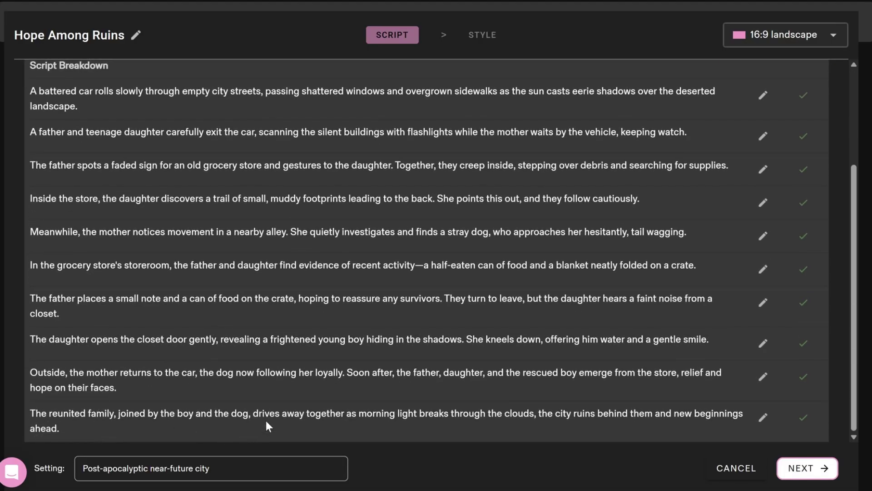
scroll(271, 409, "up", 3)
left_click(762, 232)
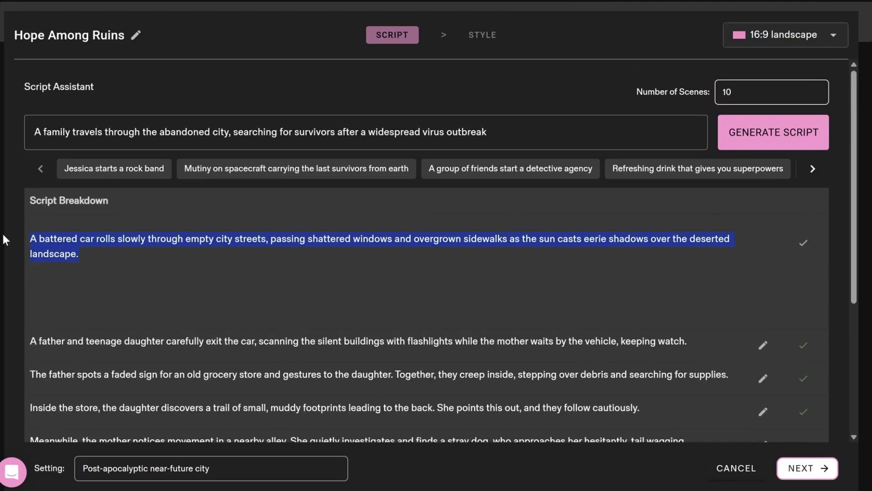
left_click(802, 243)
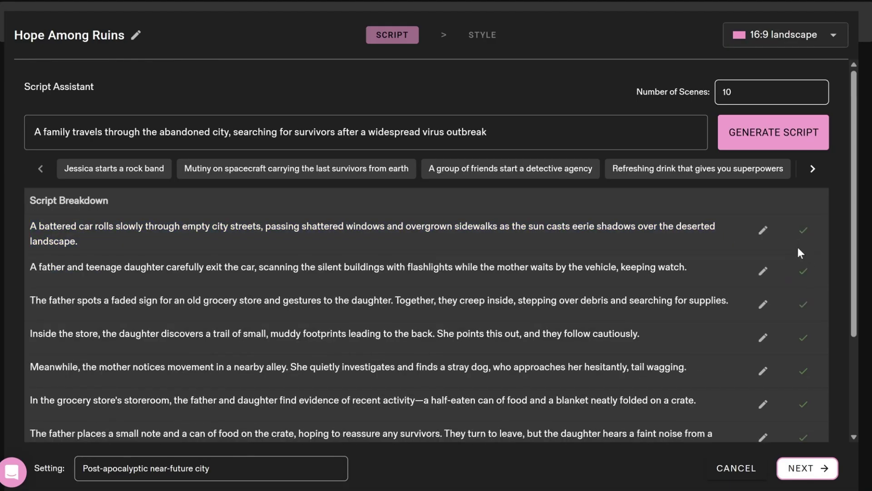
left_click(806, 239)
left_click(803, 272)
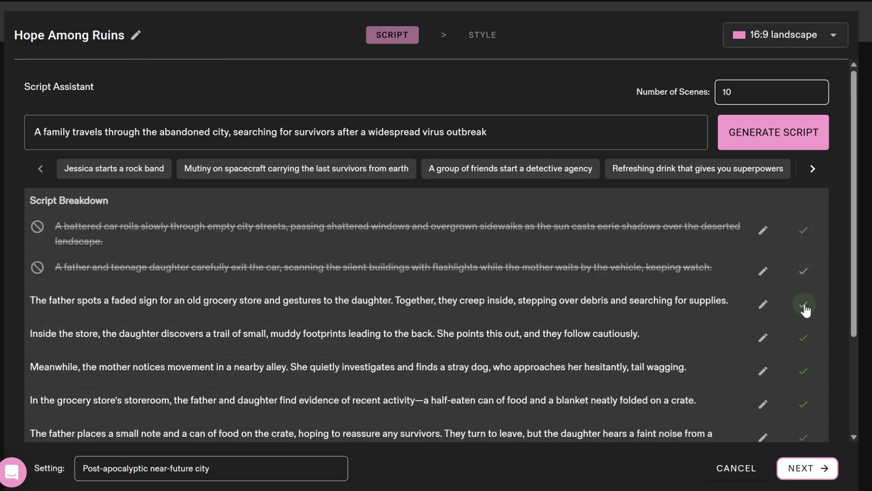
left_click(803, 271)
left_click(807, 238)
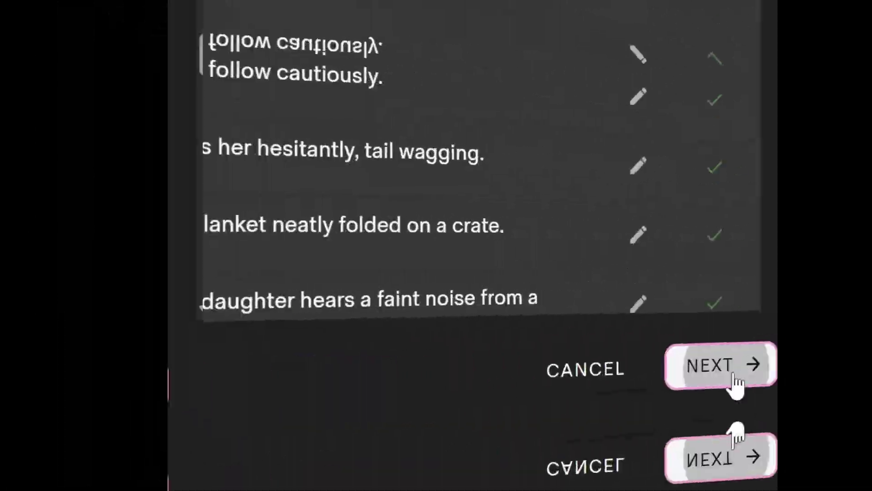
Step: Move from the script to the style gallery and scroll through the style cards
left_click(735, 382)
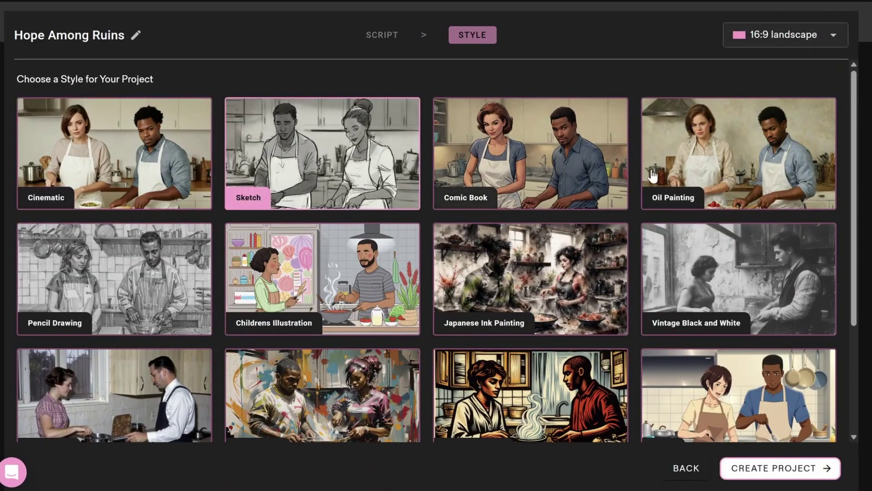
scroll(349, 309, "down", 2)
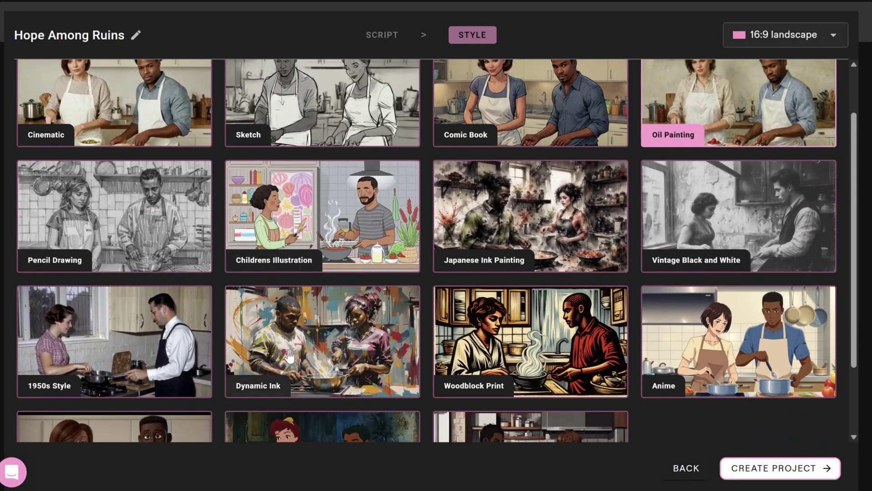
scroll(499, 366, "down", 3)
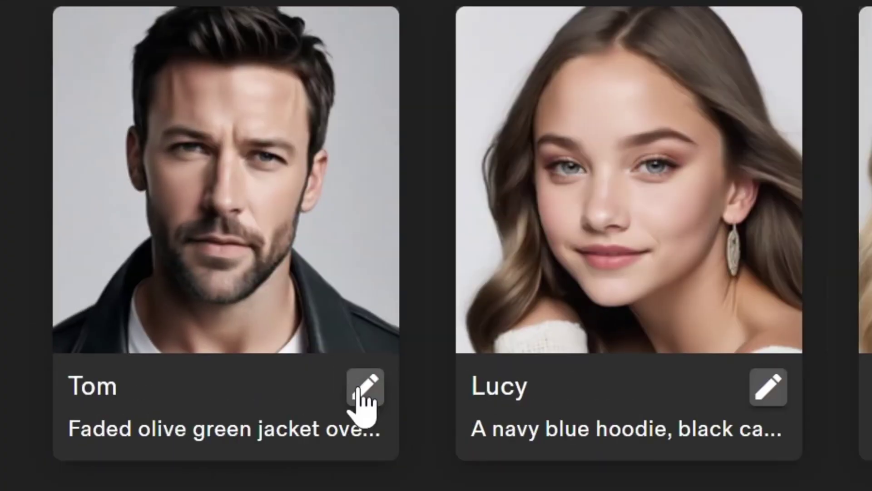
Step: Open Tom's character details and keep the Christopher English (United States) voice
left_click(175, 323)
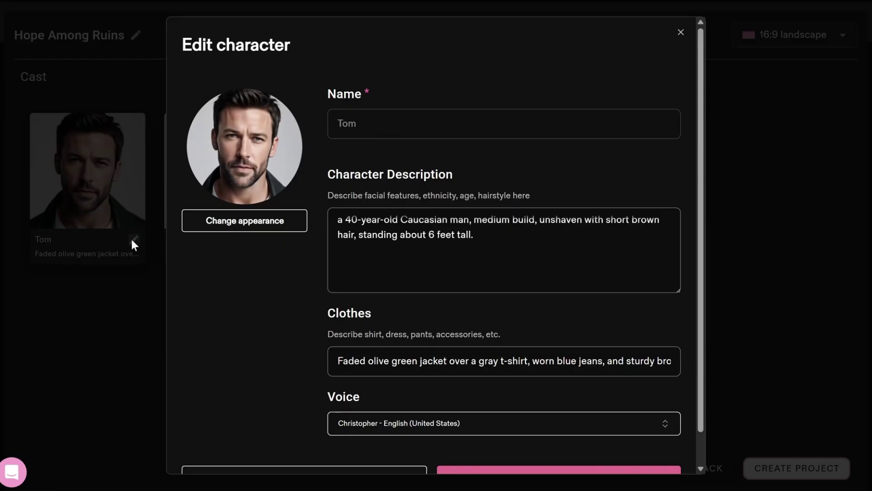
left_click(357, 235)
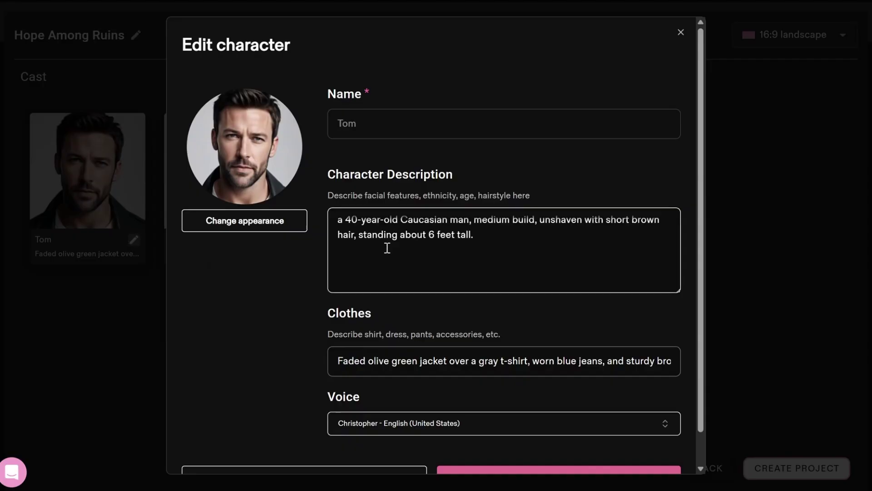
scroll(387, 247, "down", 1)
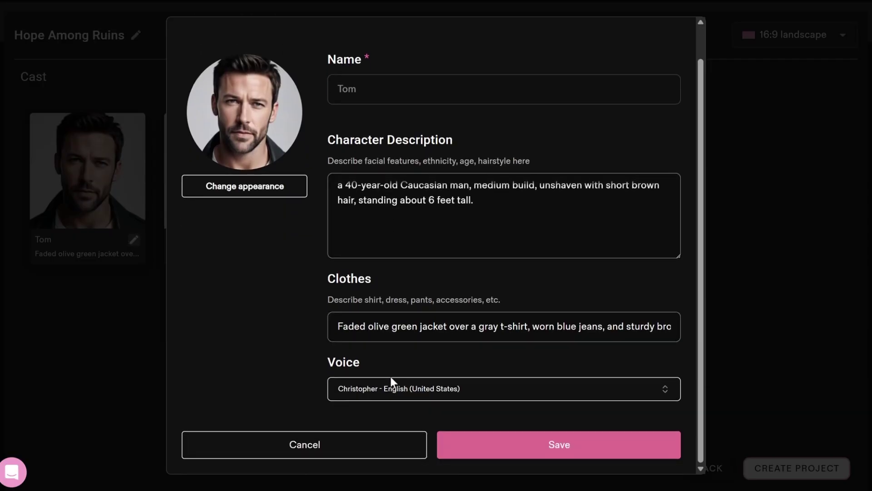
left_click(391, 381)
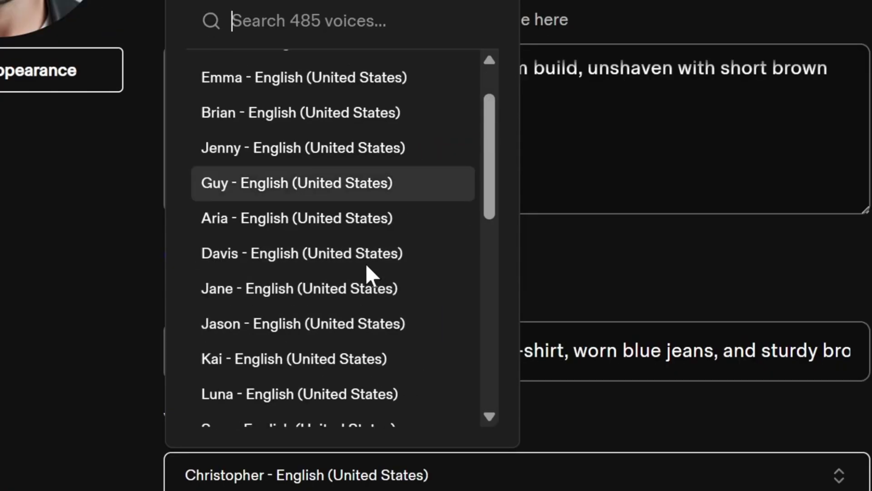
scroll(428, 283, "down", 3)
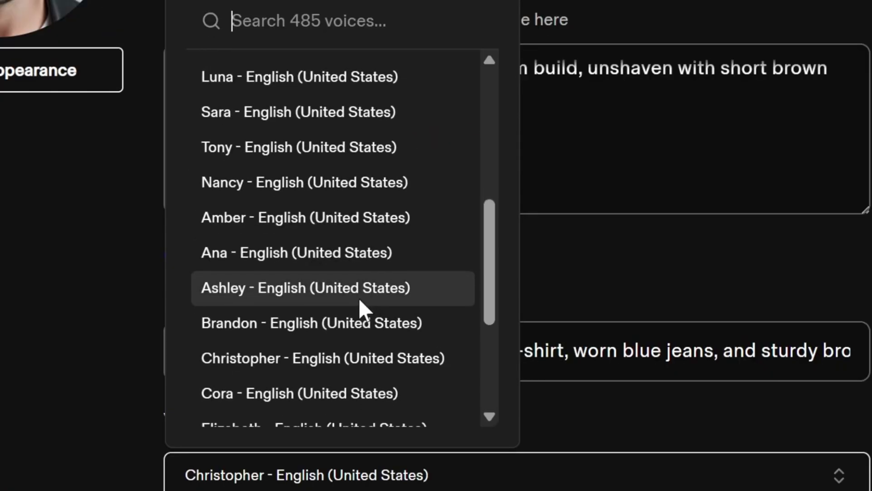
scroll(358, 298, "down", 5)
left_click(455, 475)
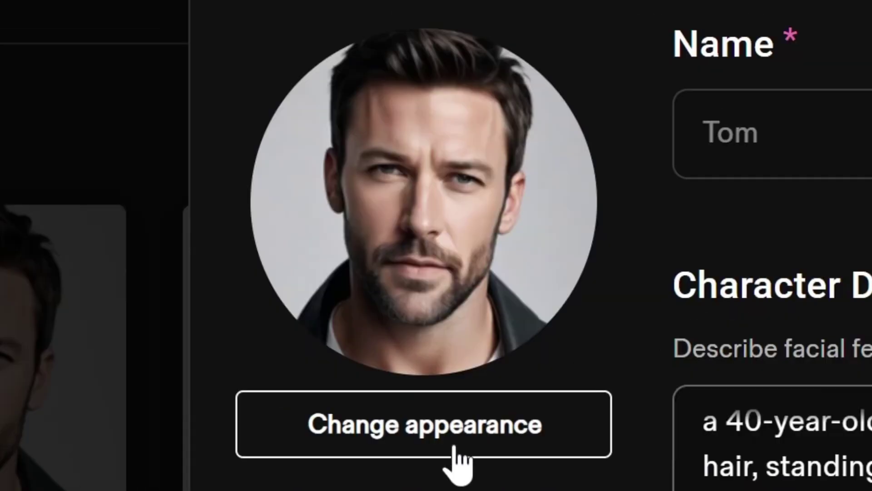
Step: Keep Tom's original bearded appearance and save his character settings
left_click(456, 447)
left_click(527, 342)
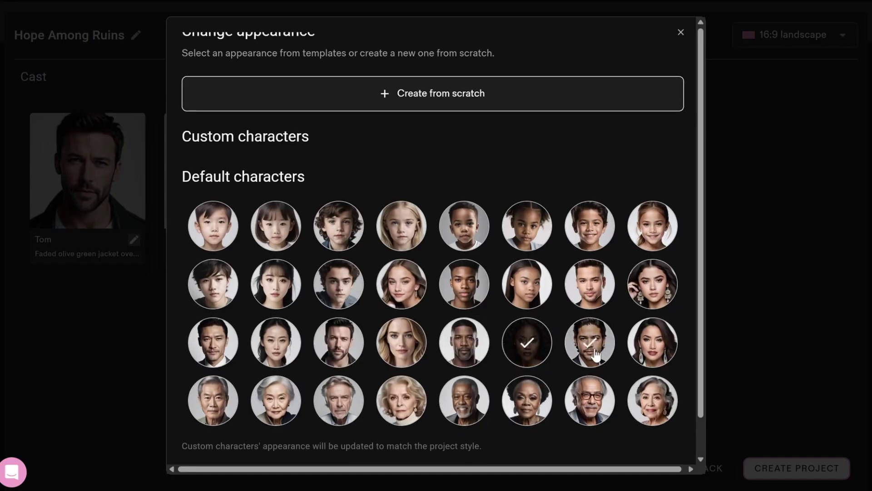
left_click(338, 342)
scroll(344, 345, "down", 2)
left_click(665, 439)
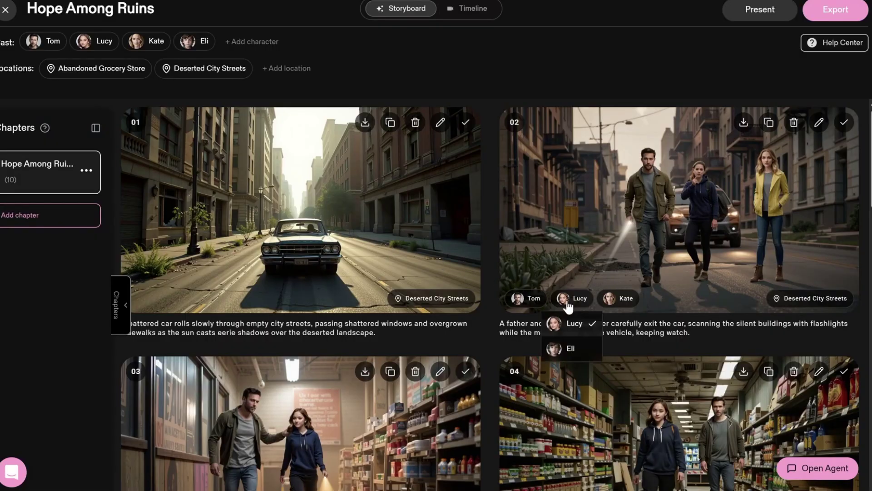
Step: Add a blank frame after the last shot, then delete it unfinished
scroll(535, 337, "down", 15)
scroll(535, 337, "down", 5)
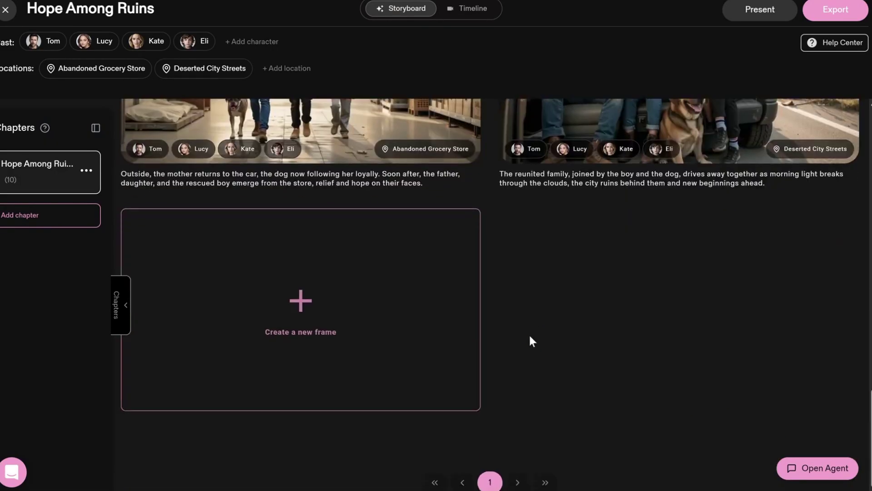
left_click(303, 306)
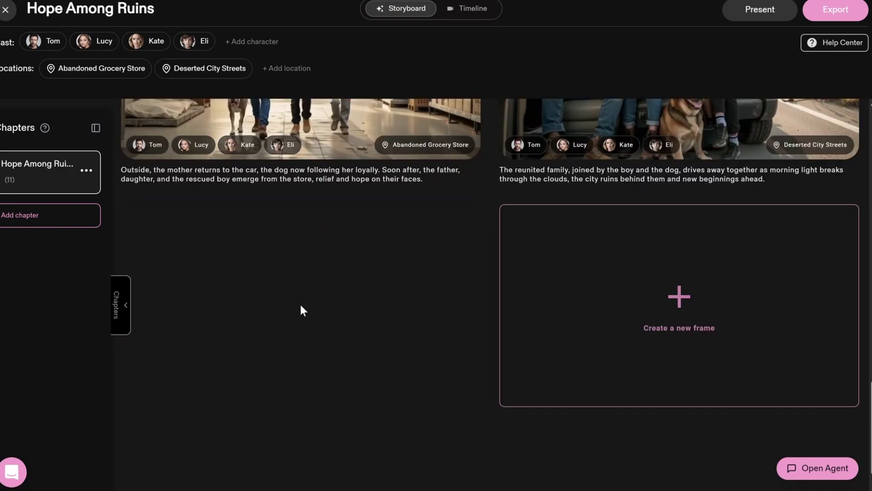
left_click(207, 424)
type("Write Here!")
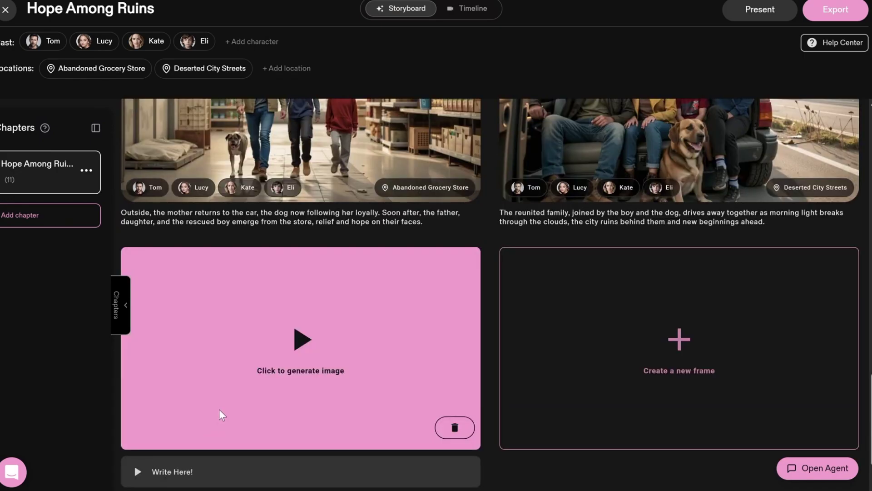
left_click(455, 427)
Step: Insert a frame between shots 01 and 02 and drag the battered car shot
scroll(449, 416, "up", 20)
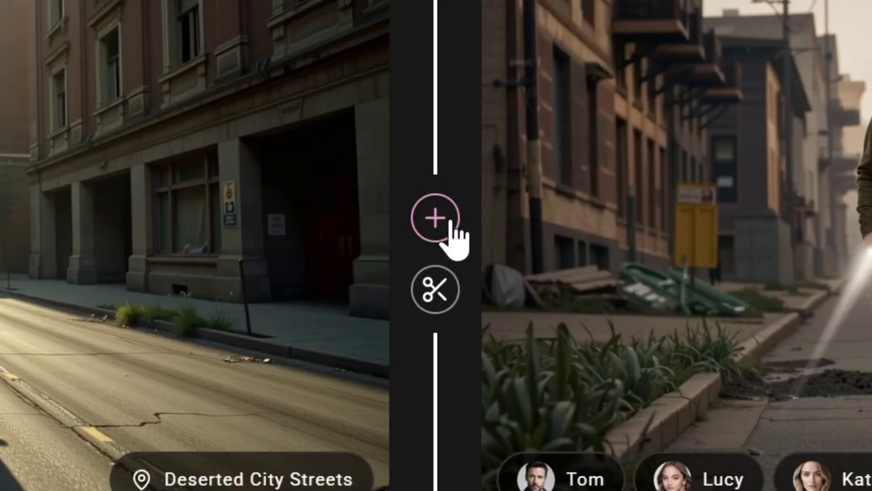
left_click(493, 216)
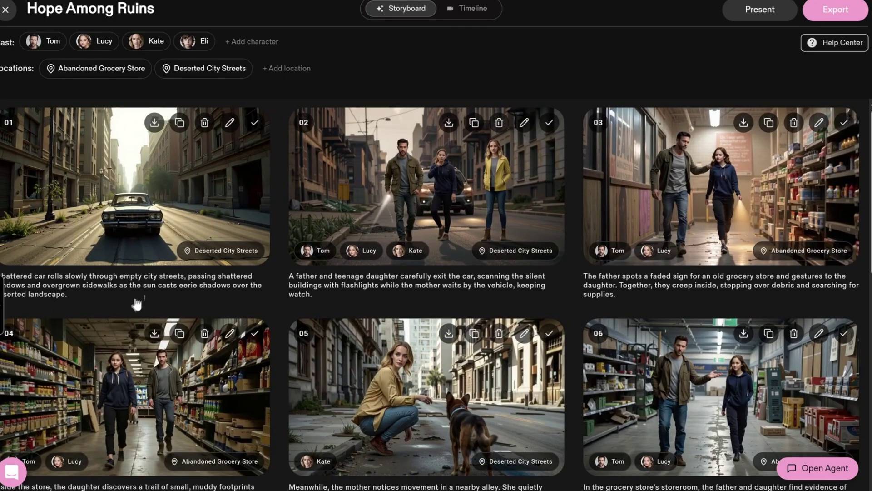
left_click_drag(203, 200, 224, 194)
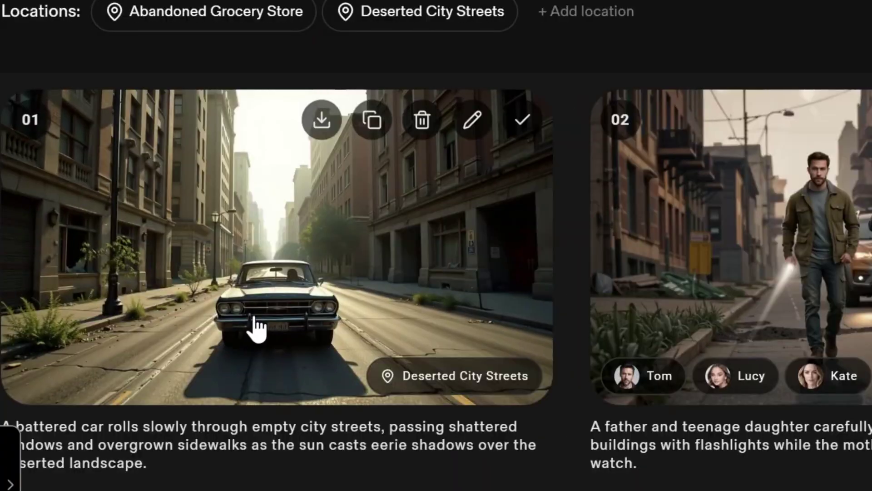
Step: Edit shot 01 with the prompt 'Add a big rock beside the car'
left_click(255, 326)
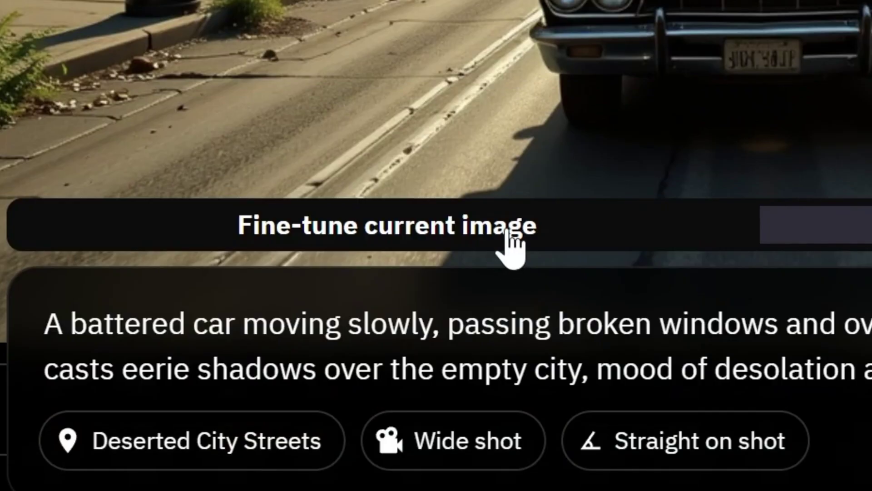
left_click(512, 245)
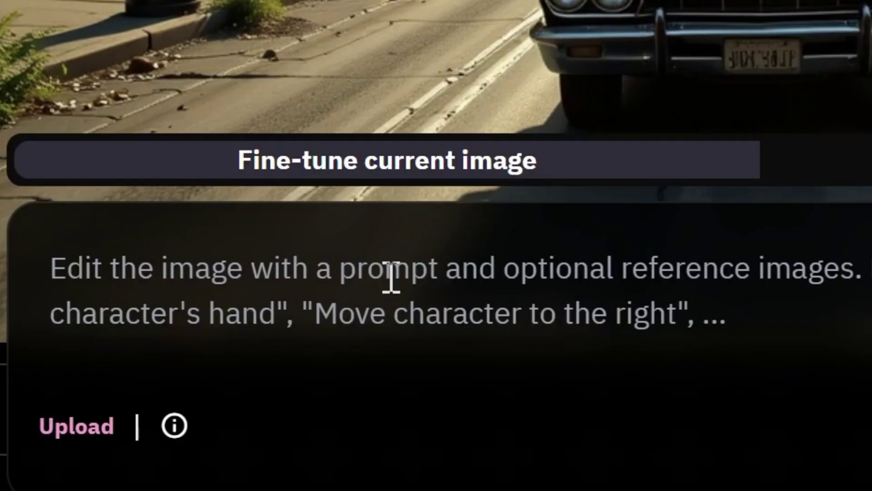
type("Add a big rock")
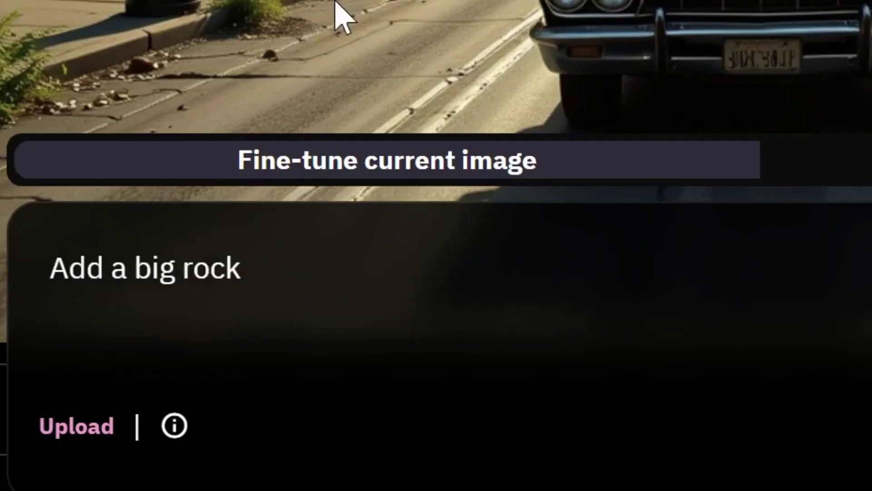
type(" beside the car")
left_click(655, 467)
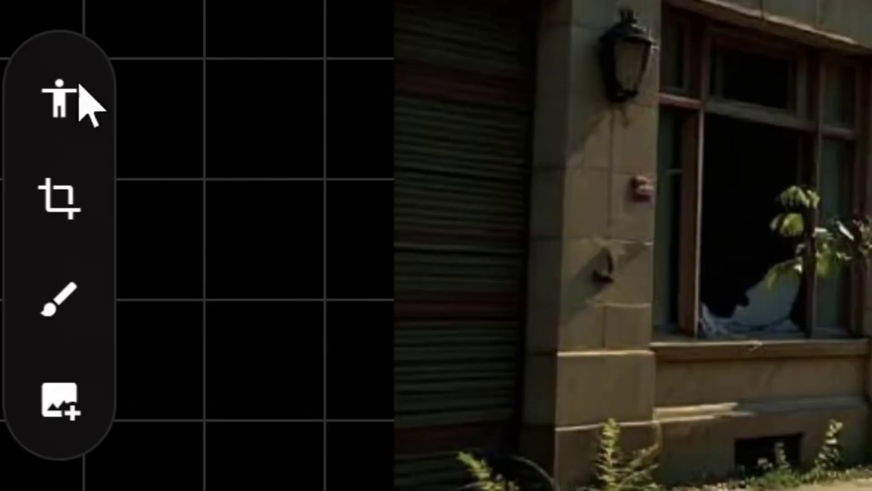
Step: Try cropping toward the car, then keep the first version with the rock
left_click(68, 202)
left_click_drag(158, 92, 312, 204)
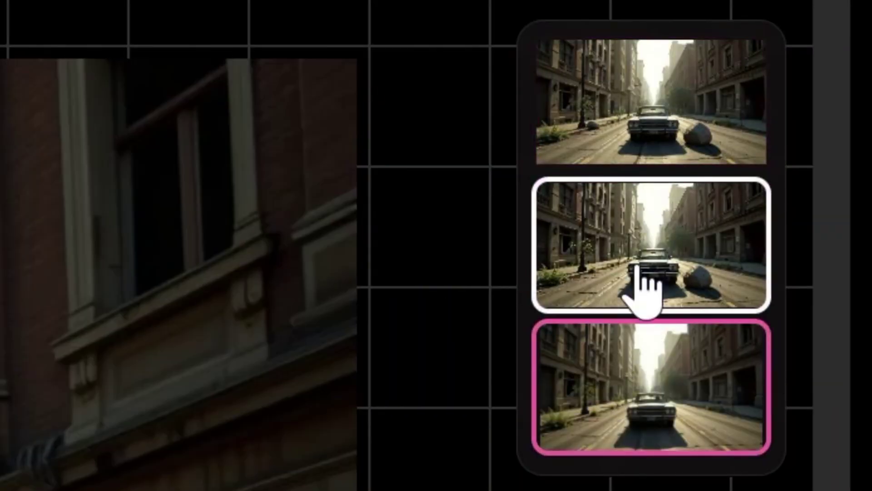
left_click(636, 268)
left_click(647, 145)
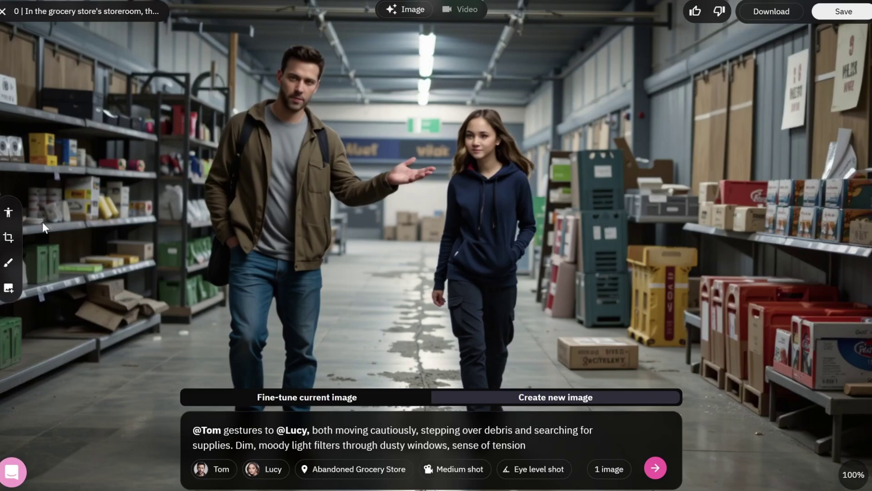
Step: Re-pose the storeroom scene's two characters and generate a new image
left_click(9, 212)
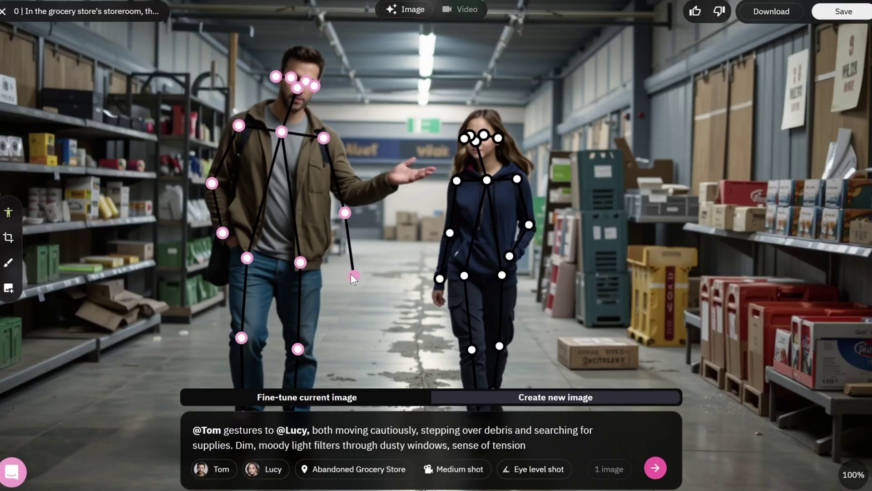
left_click(655, 467)
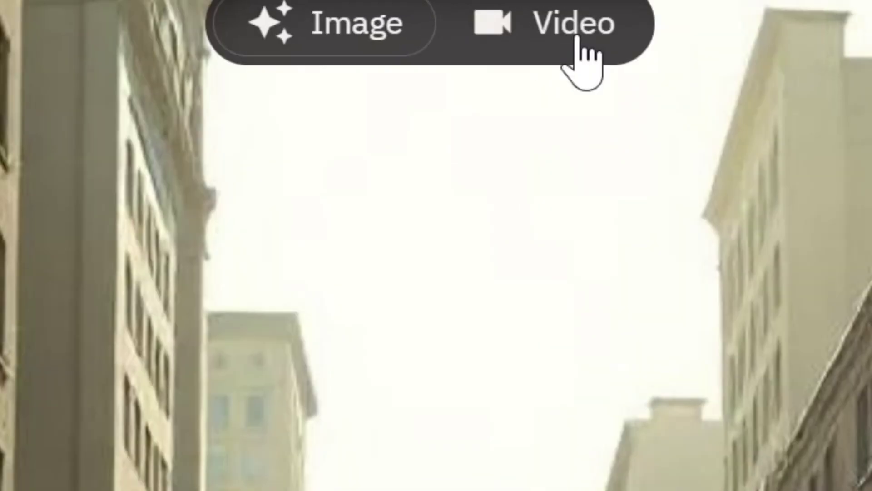
Step: Switch the car frame to video with a camera-follows-the-car prompt
left_click(468, 10)
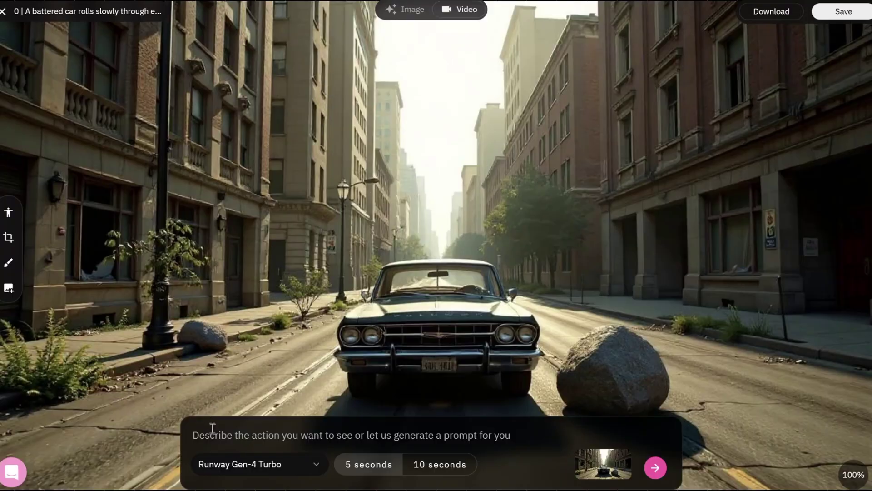
left_click(212, 428)
type("The camera follows the car as it mov")
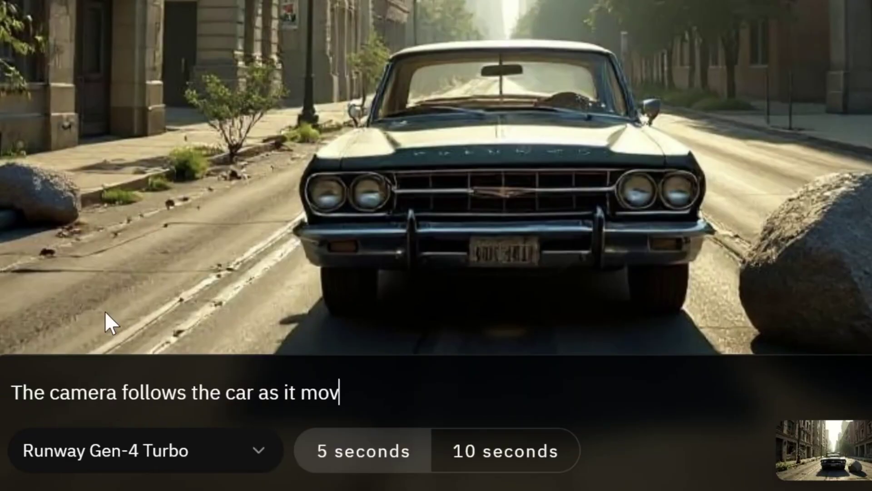
type(".")
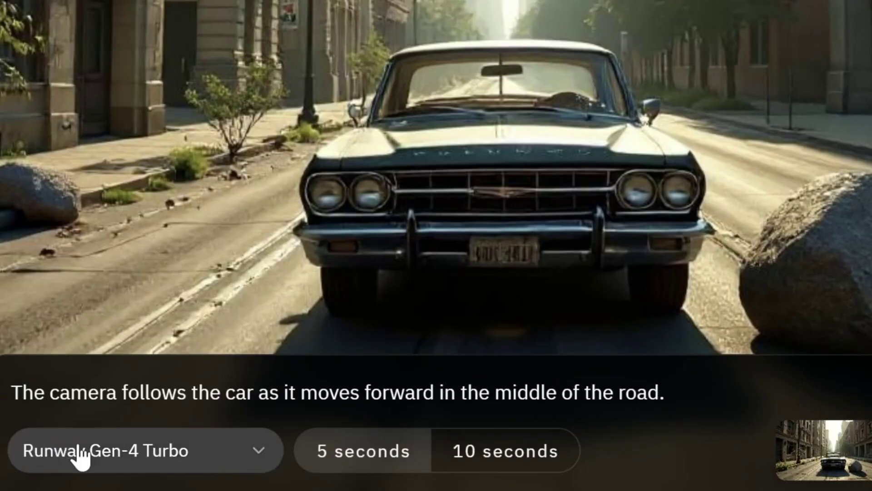
Step: Keep Runway Gen-4 Turbo as the video model and set the clip length to 5 seconds
left_click(202, 465)
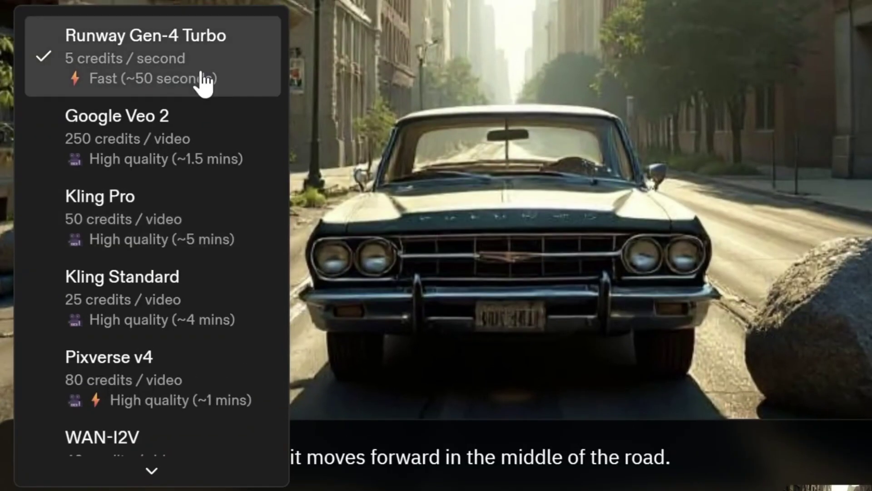
scroll(168, 314, "down", 1)
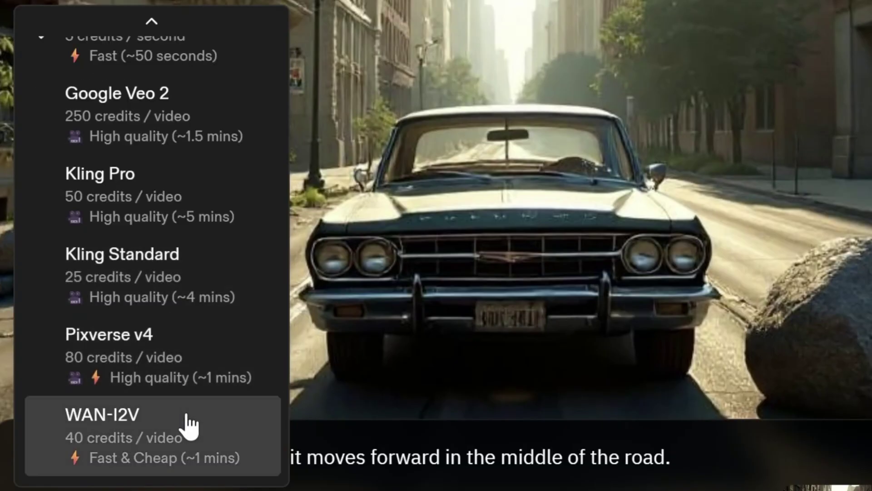
scroll(187, 445, "up", 1)
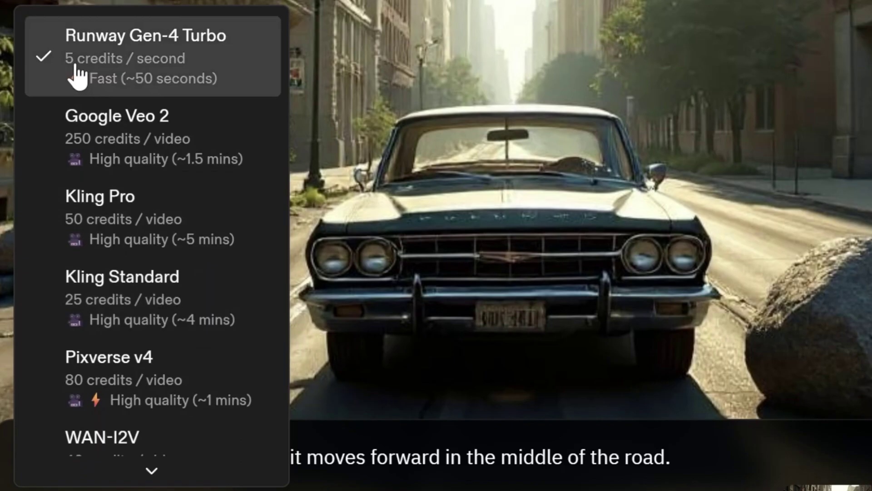
left_click(77, 78)
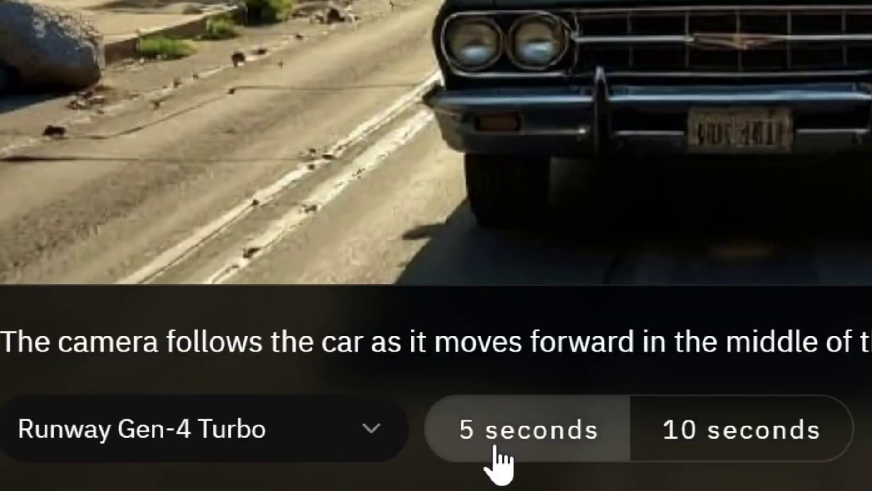
left_click(705, 454)
left_click(564, 451)
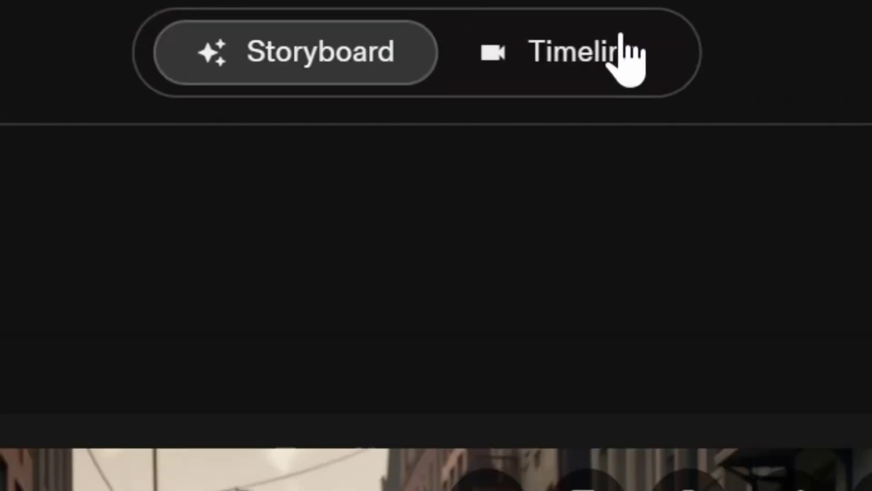
Step: From the timeline, generate videos for all storyboard frames with the Runway Gen-4 Turbo model
left_click(482, 9)
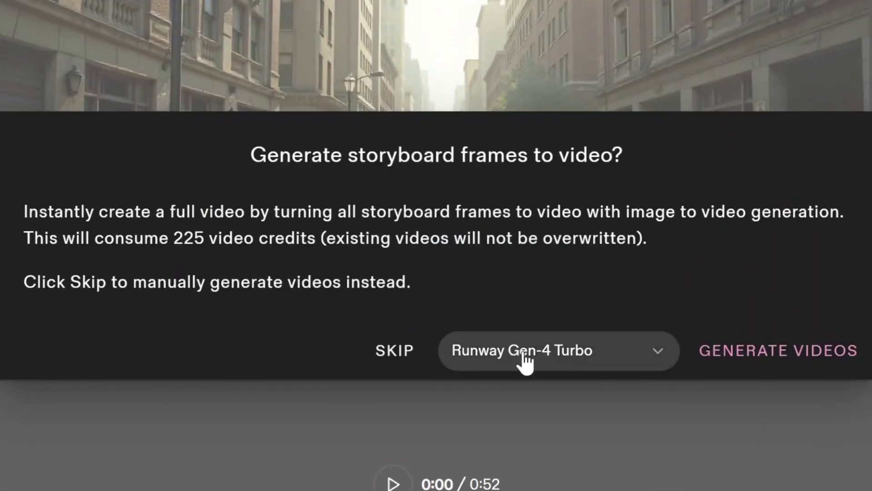
left_click(522, 356)
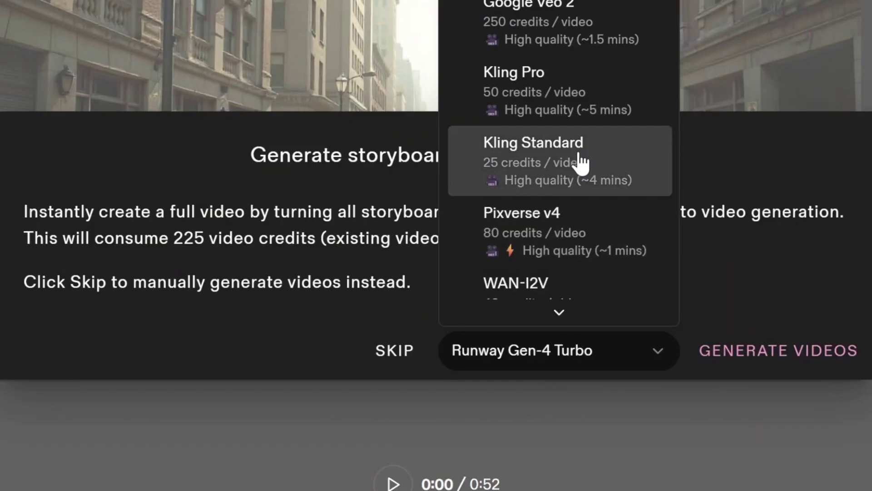
left_click(520, 408)
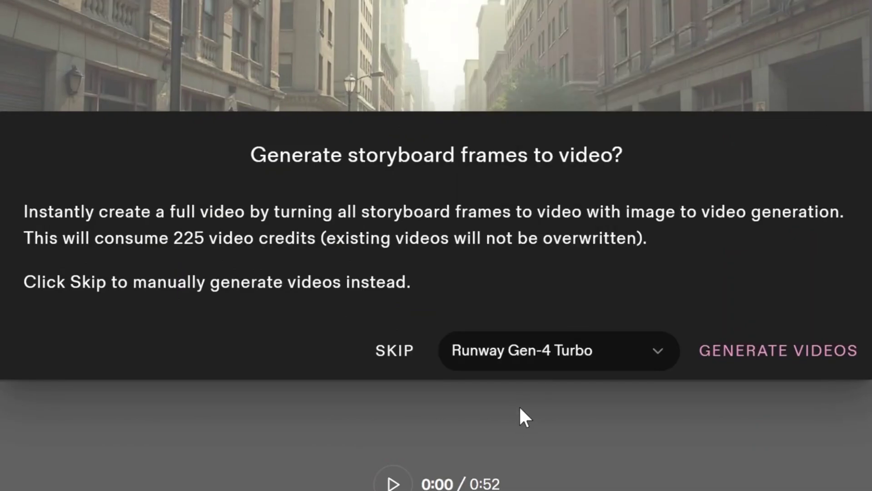
left_click(777, 356)
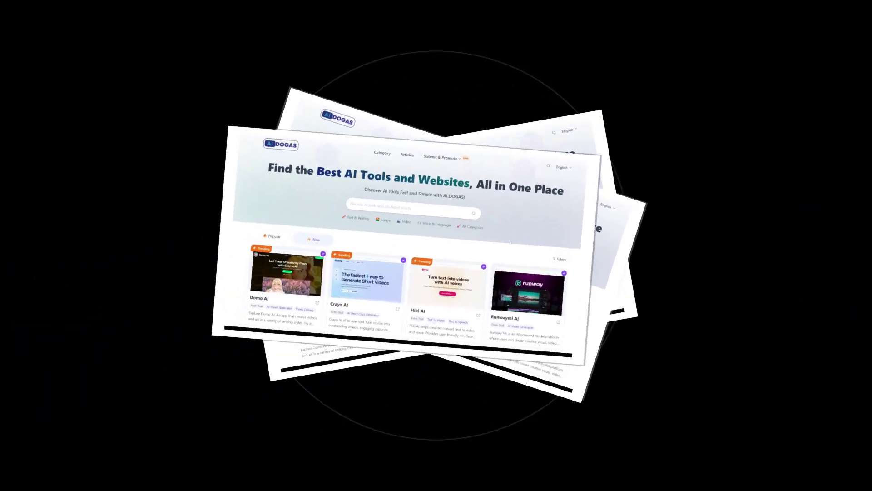
Step: Open the 'Discover AI tools with intelligent search' box on the AI.DOGAS home page
scroll(632, 206, "down", 4)
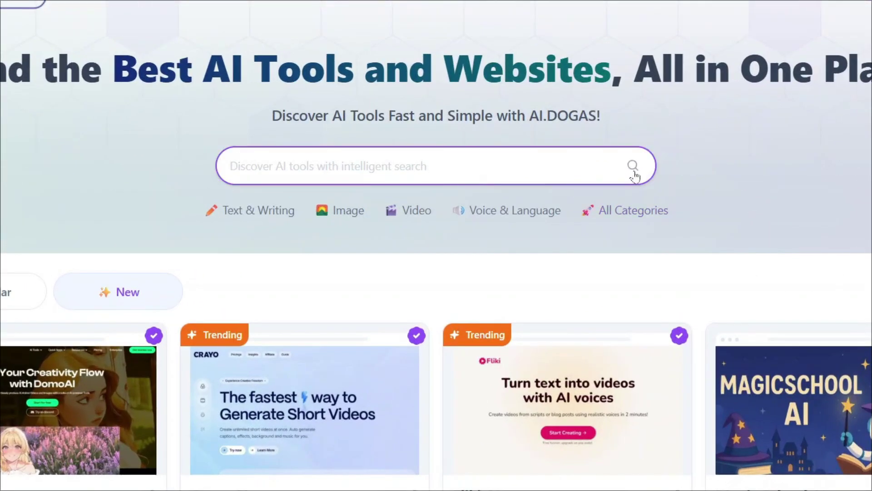
left_click(634, 171)
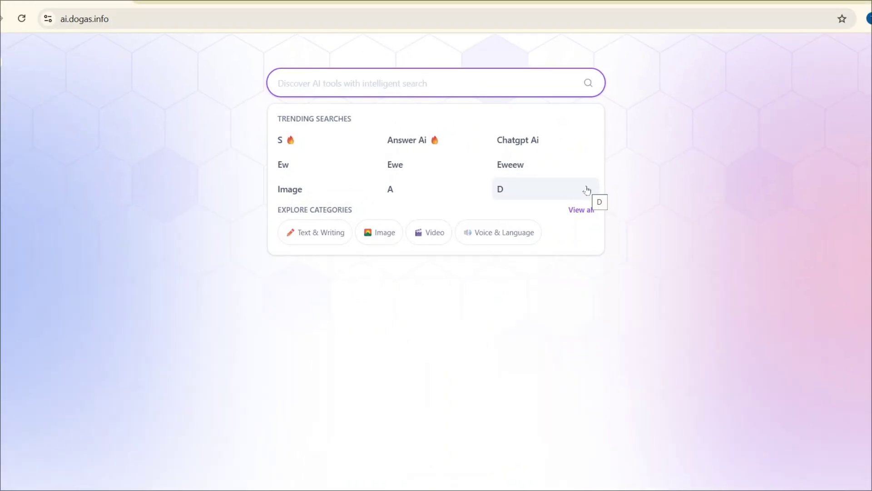